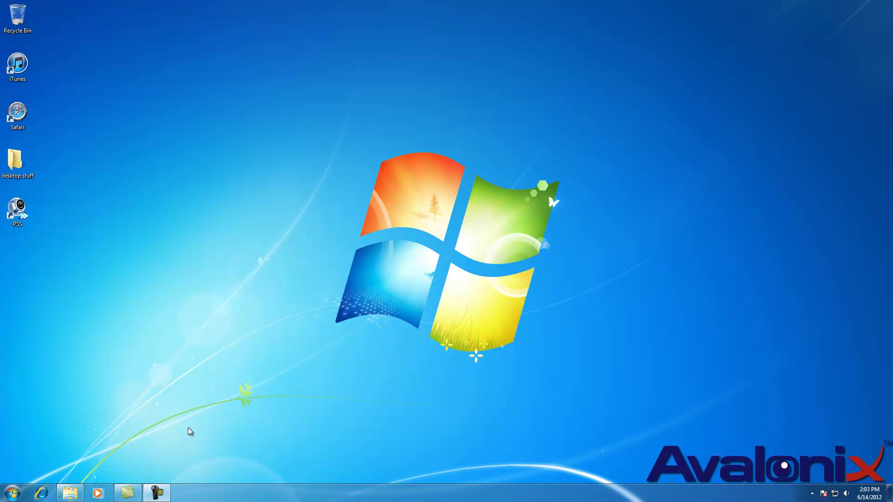
# Launch Internet Explorer from the taskbar so the Google home page loads
pyautogui.click(39, 496)
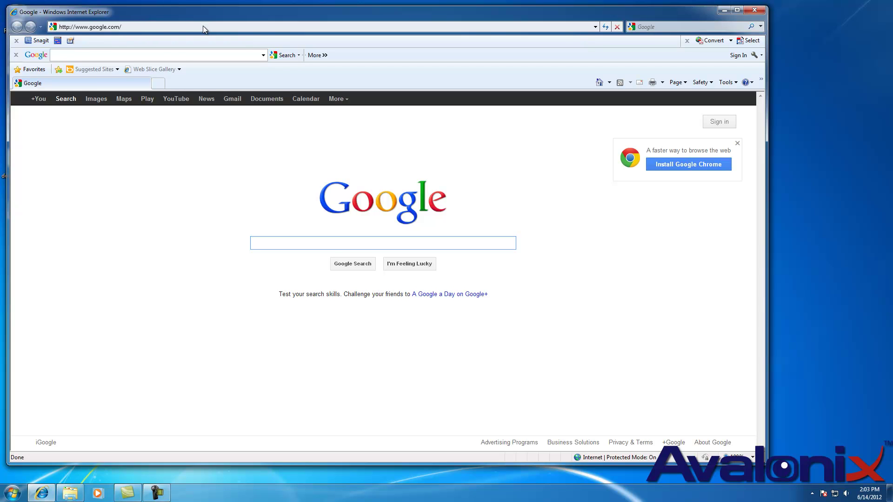
# Navigate to the DVR address 192.168.0.129
pyautogui.click(203, 27)
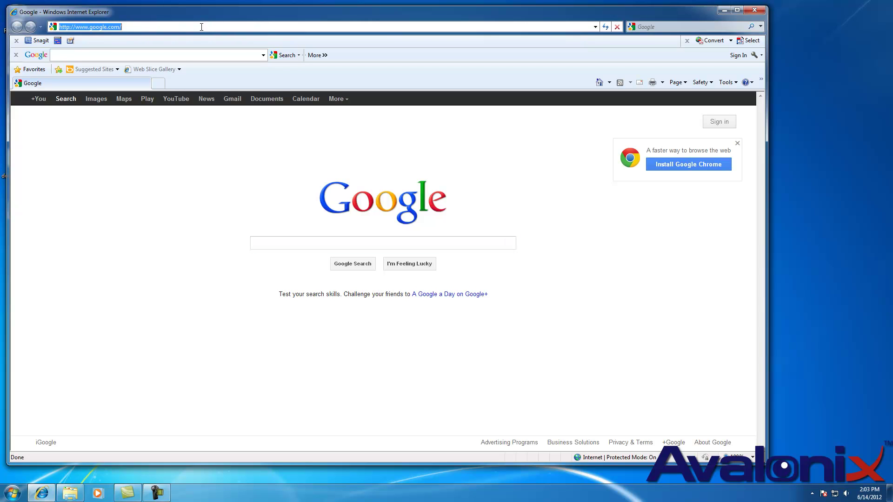
pyautogui.write('19')
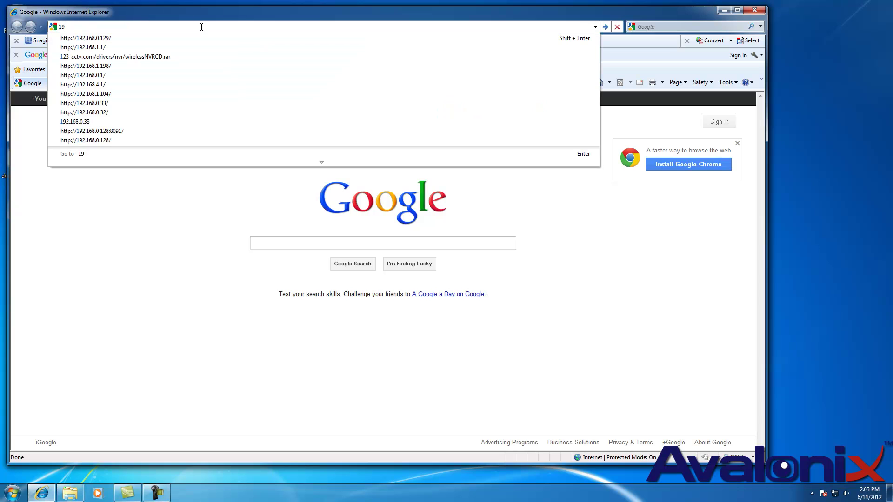
pyautogui.write('2.168.0.129')
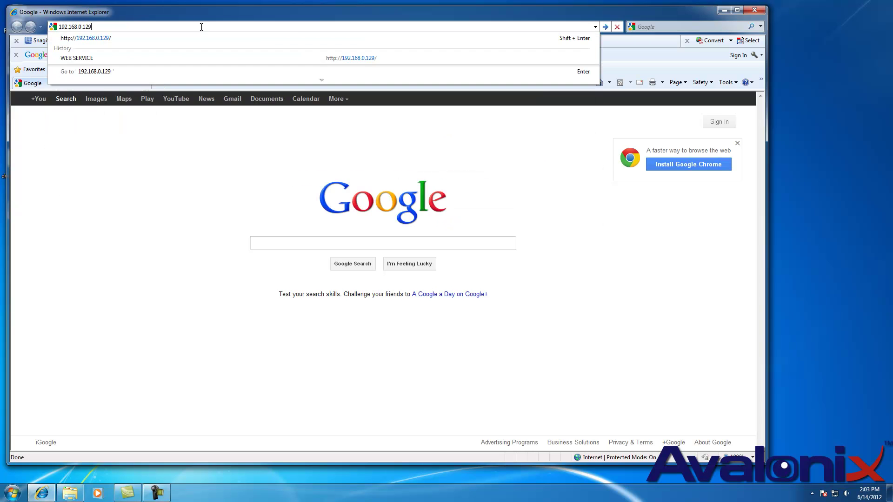
pyautogui.press('Return')
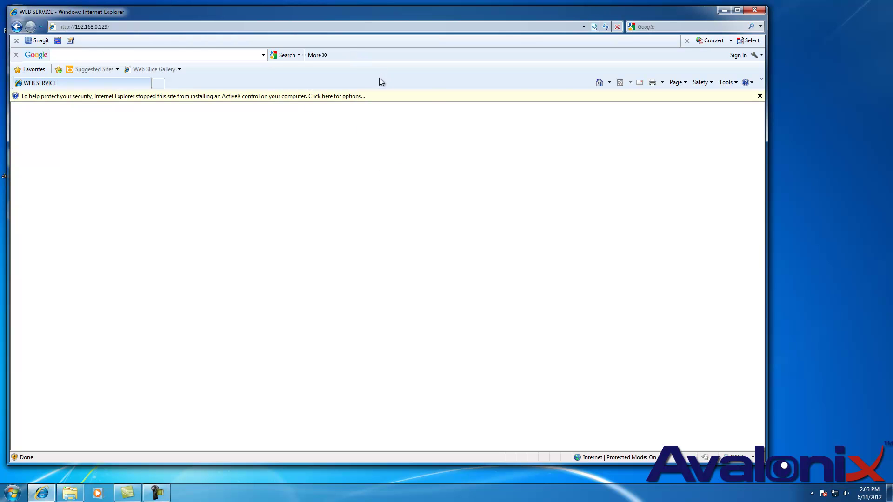
# Attempt to install the page's ActiveX add-on for all users and dismiss the blocked webrec.cab warning
pyautogui.click(343, 96)
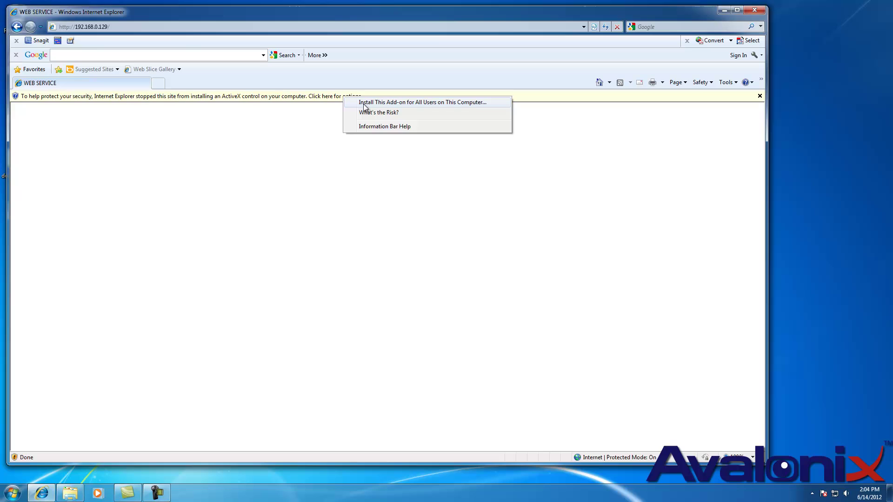
pyautogui.click(364, 102)
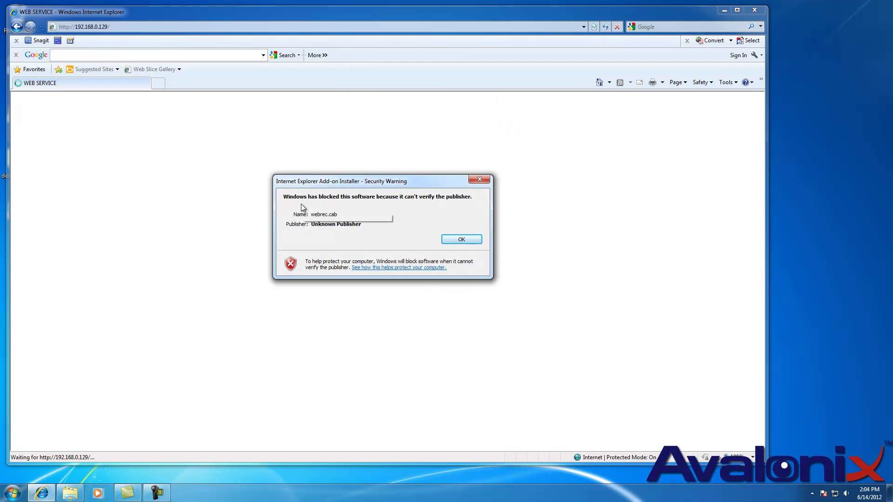
pyautogui.click(463, 241)
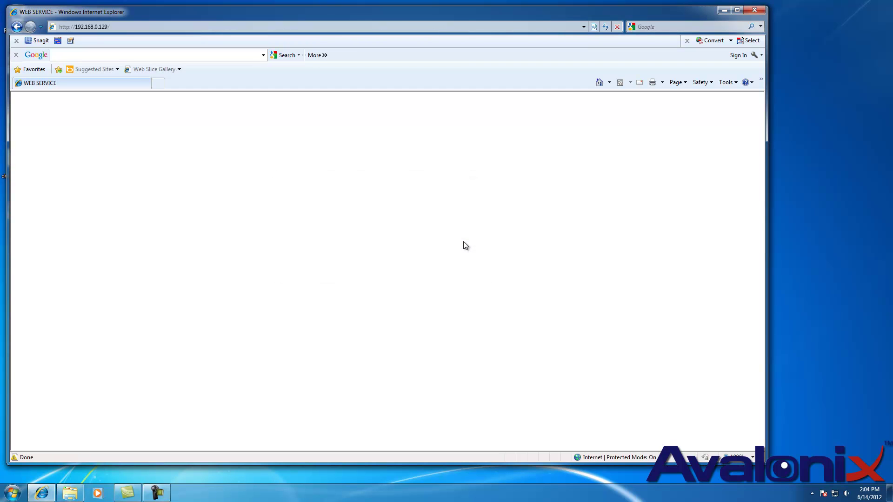
# Open Internet Options from the Tools menu, centre the window, then close it
pyautogui.click(724, 84)
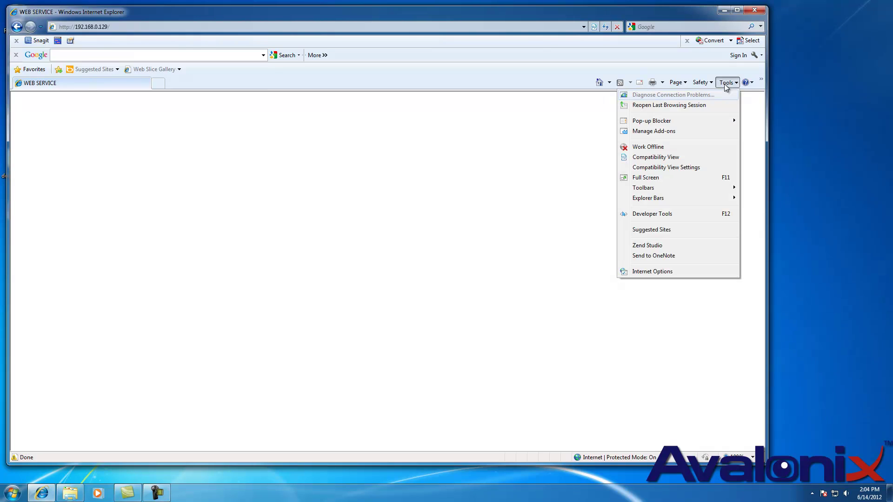
pyautogui.click(658, 271)
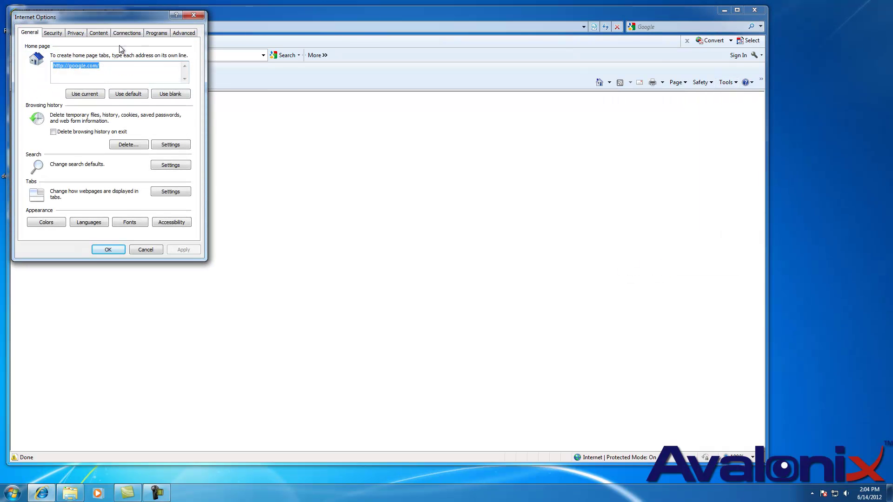
pyautogui.moveTo(111, 20); pyautogui.dragTo(372, 122)
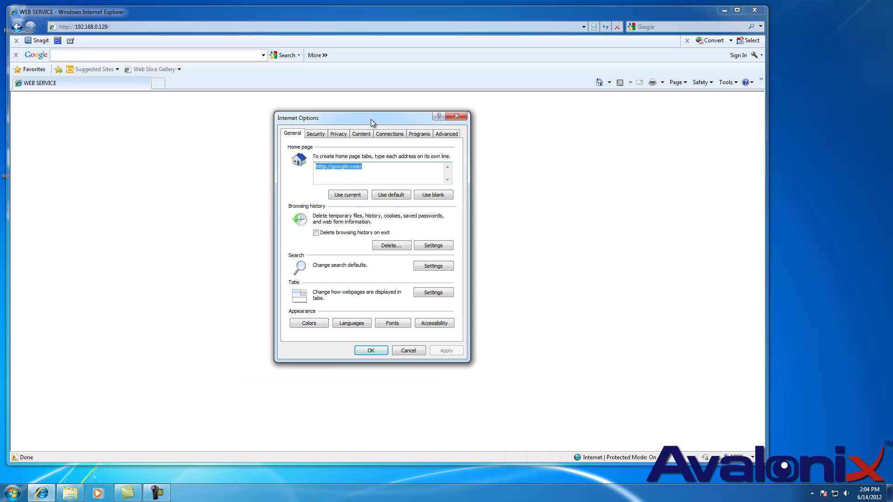
pyautogui.click(463, 119)
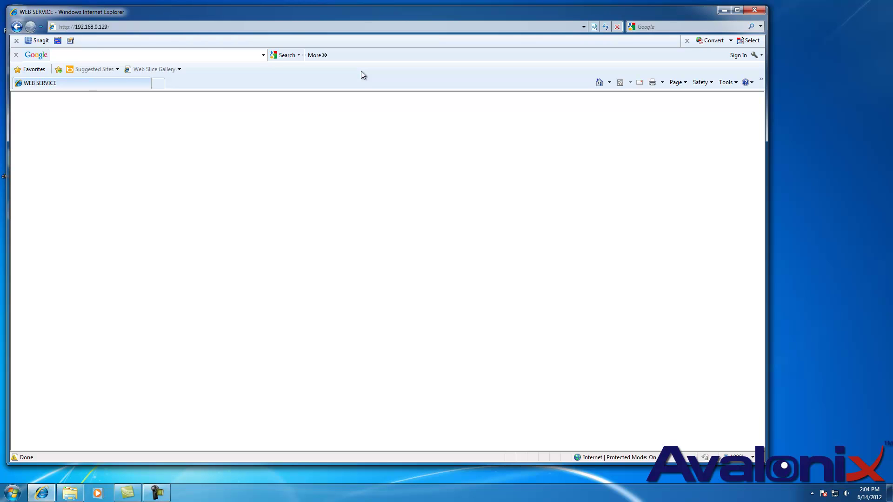
# Reopen Internet Options through the Alt menu bar's Tools menu and centre it
pyautogui.press('alt')
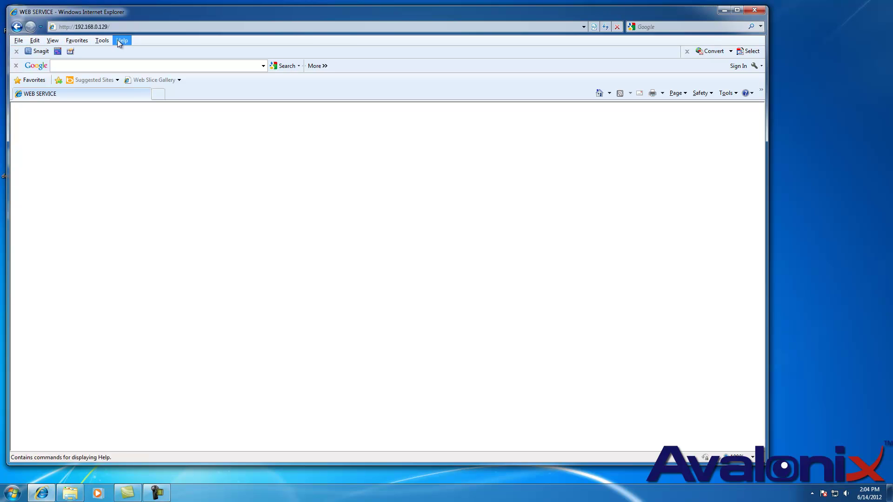
pyautogui.press('alt')
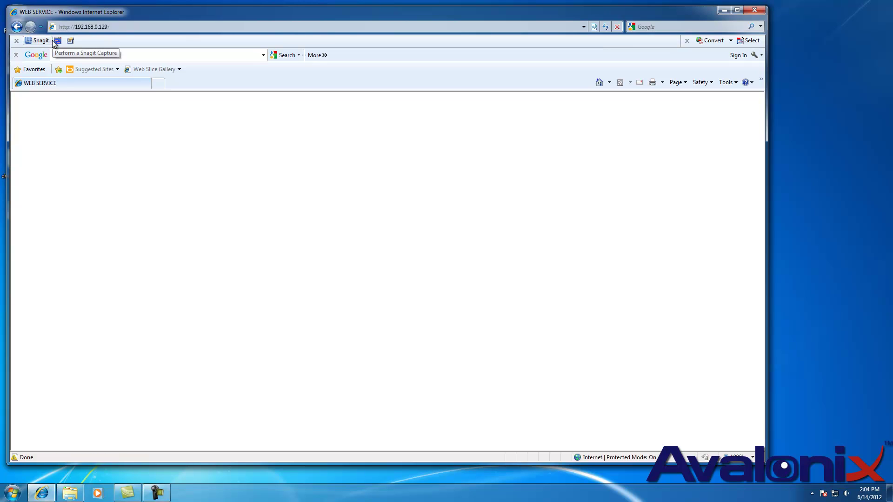
pyautogui.press('alt')
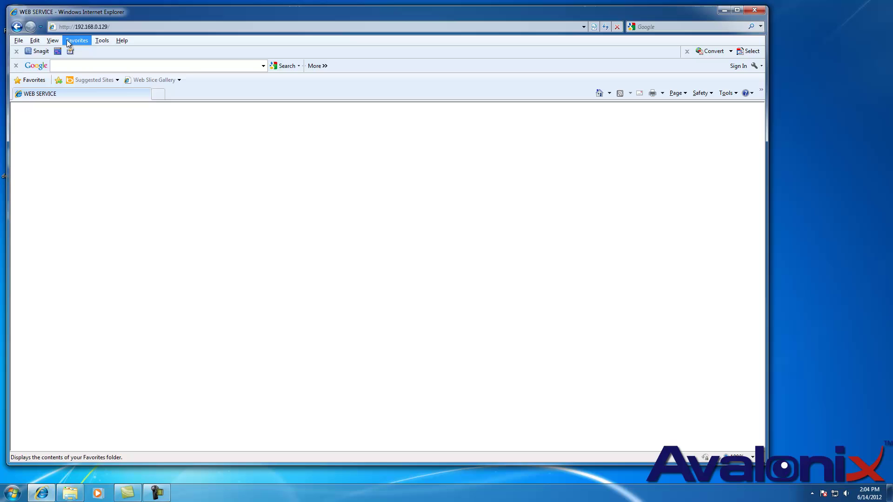
pyautogui.click(101, 40)
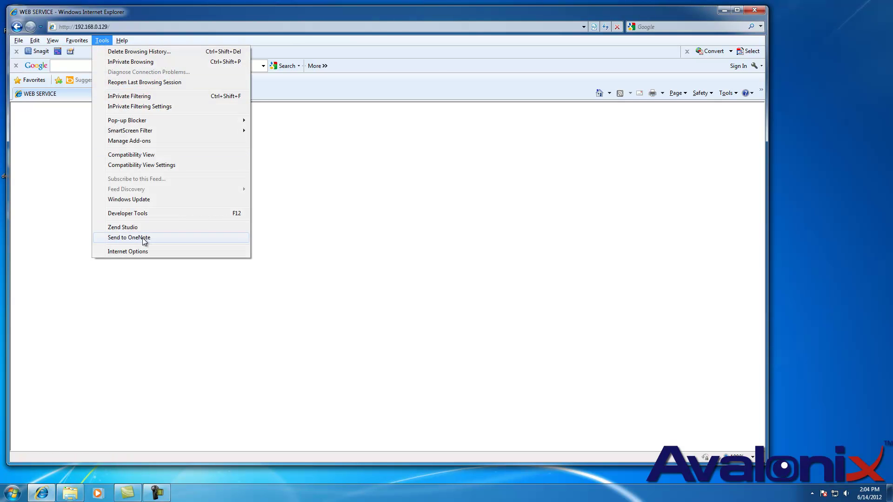
pyautogui.click(135, 251)
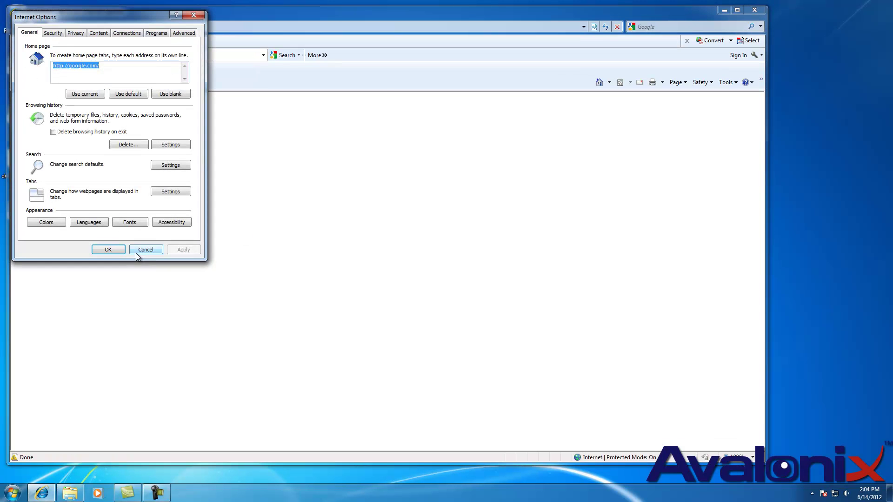
pyautogui.moveTo(128, 24); pyautogui.dragTo(333, 88)
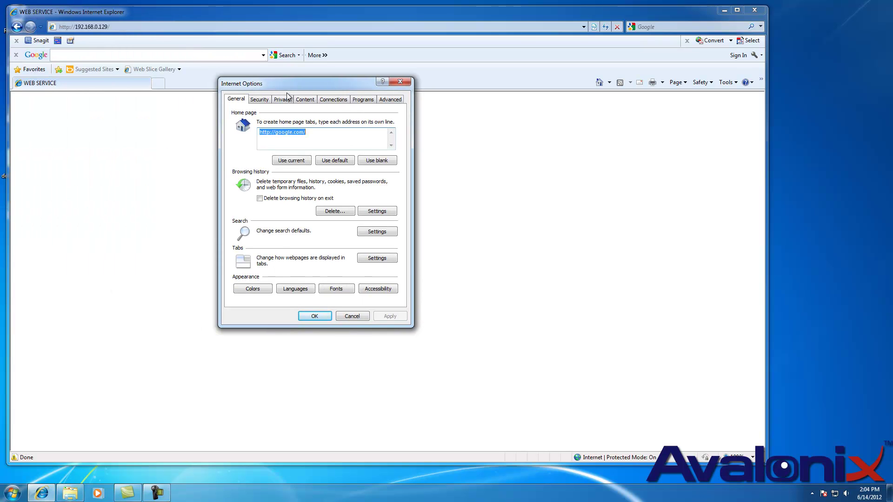
pyautogui.click(259, 101)
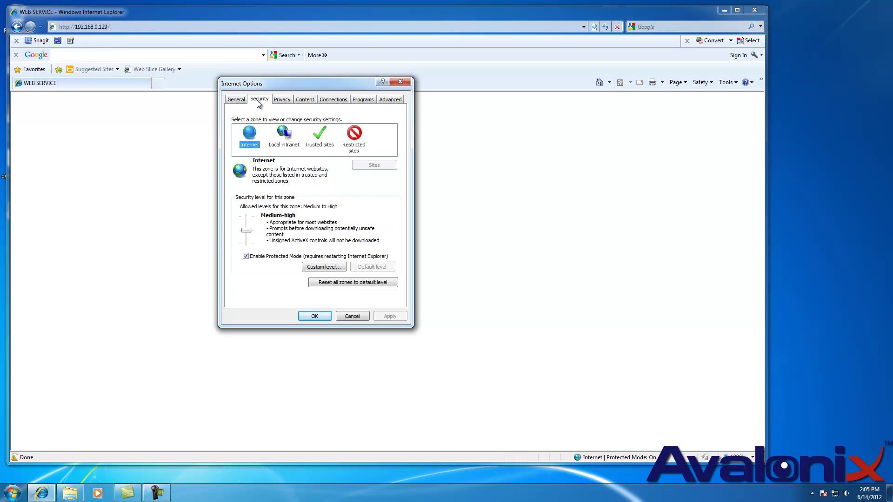
pyautogui.click(320, 138)
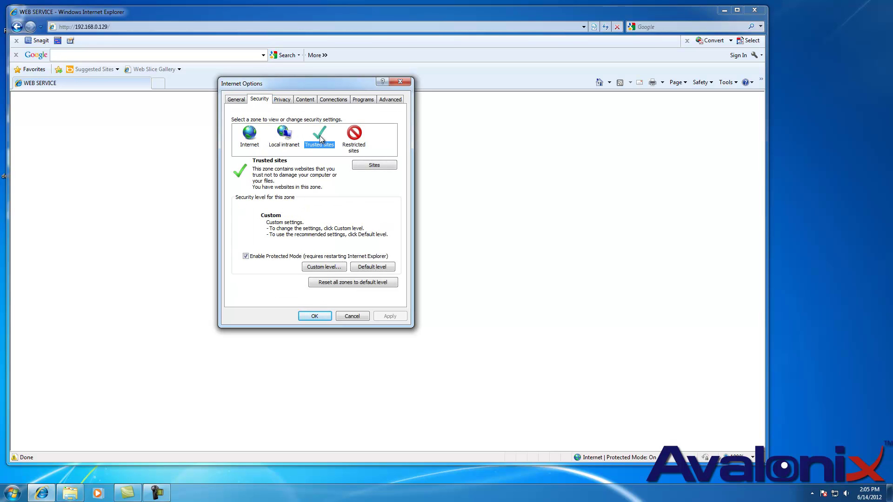
pyautogui.click(363, 167)
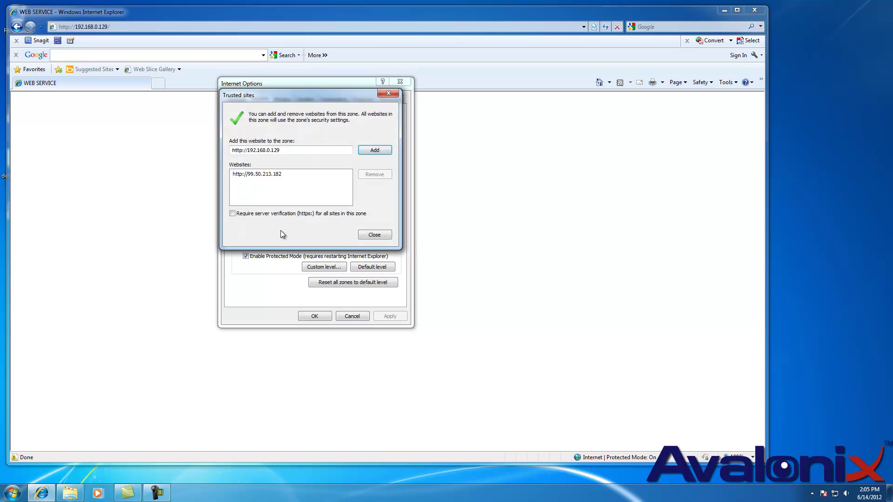
pyautogui.click(233, 213)
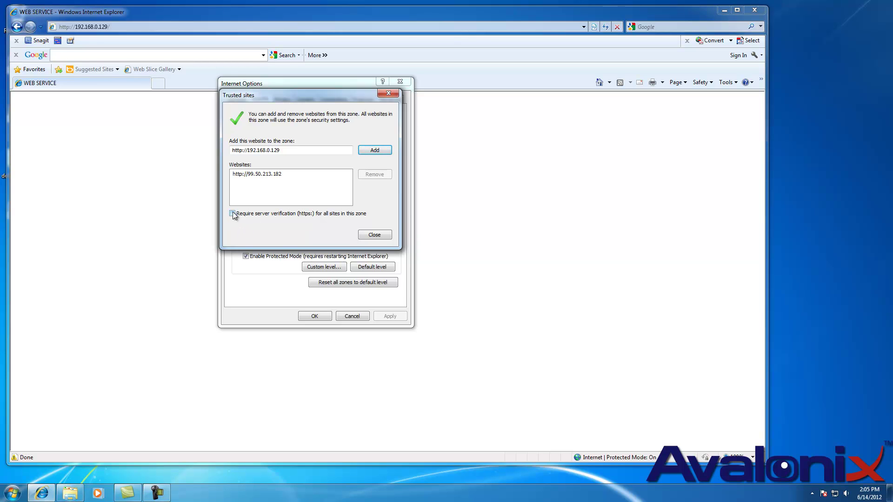
pyautogui.moveTo(293, 150); pyautogui.dragTo(227, 170)
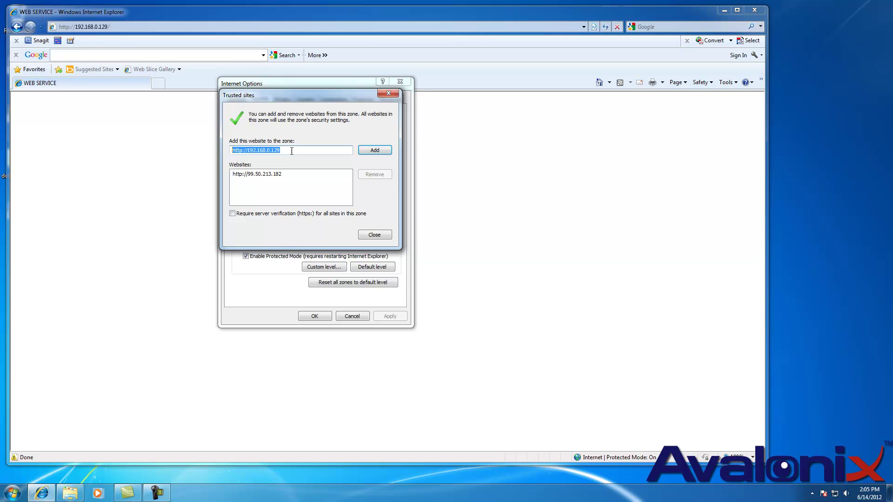
pyautogui.moveTo(237, 151); pyautogui.dragTo(248, 150)
pyautogui.click(248, 150)
pyautogui.click(368, 157)
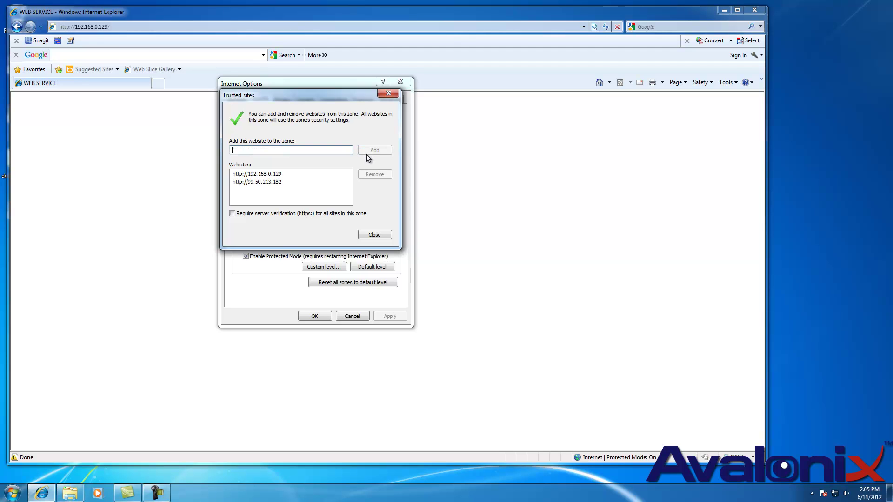
pyautogui.click(369, 235)
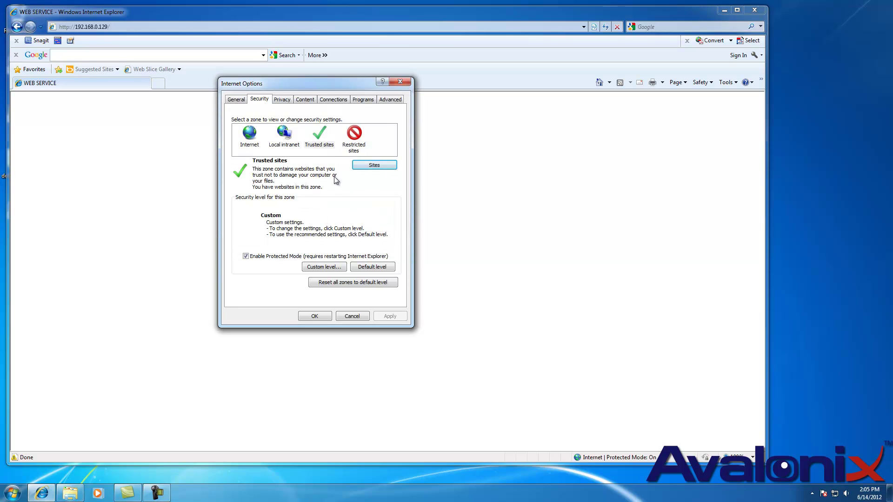
pyautogui.click(319, 137)
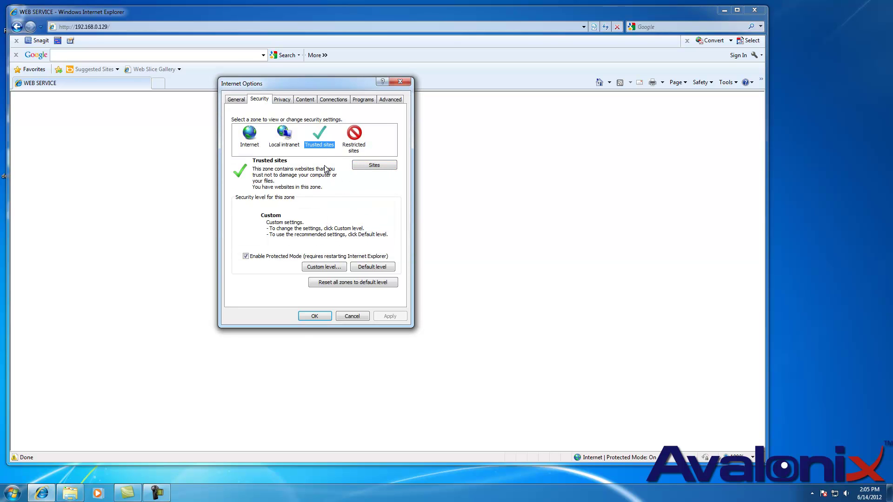
# Review the Trusted sites Custom level ActiveX controls and plug-ins settings, leaving them enabled, and accept
pyautogui.click(320, 267)
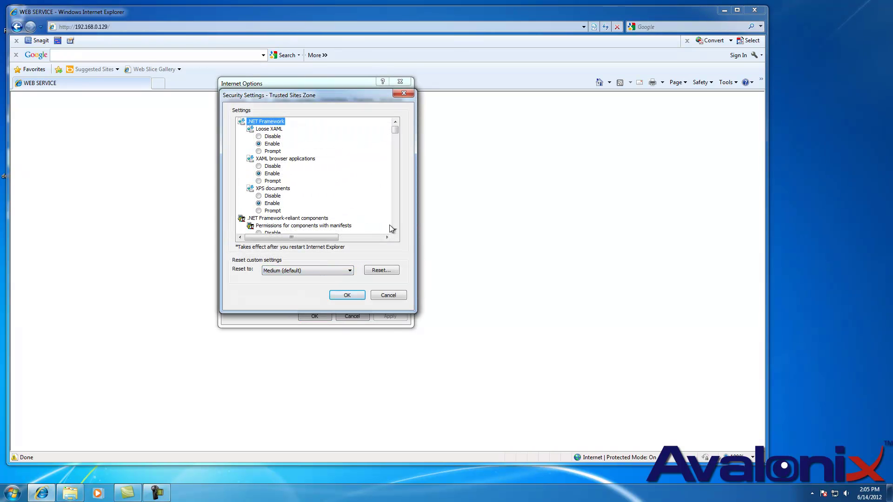
pyautogui.click(395, 231)
pyautogui.scroll(-6, 395, 230)
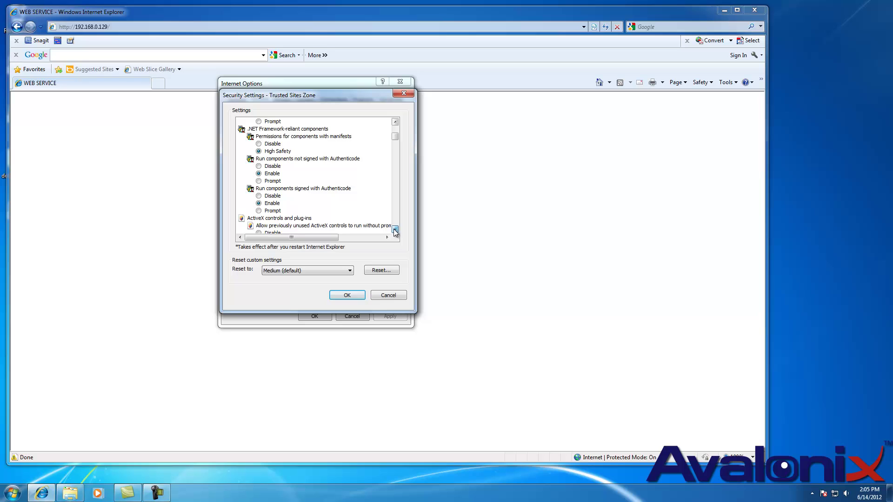
pyautogui.scroll(-2, 395, 232)
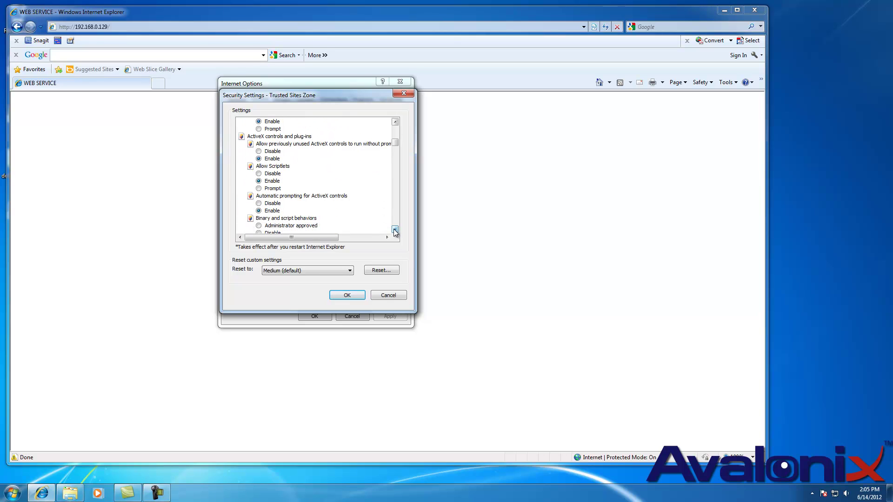
pyautogui.click(395, 231)
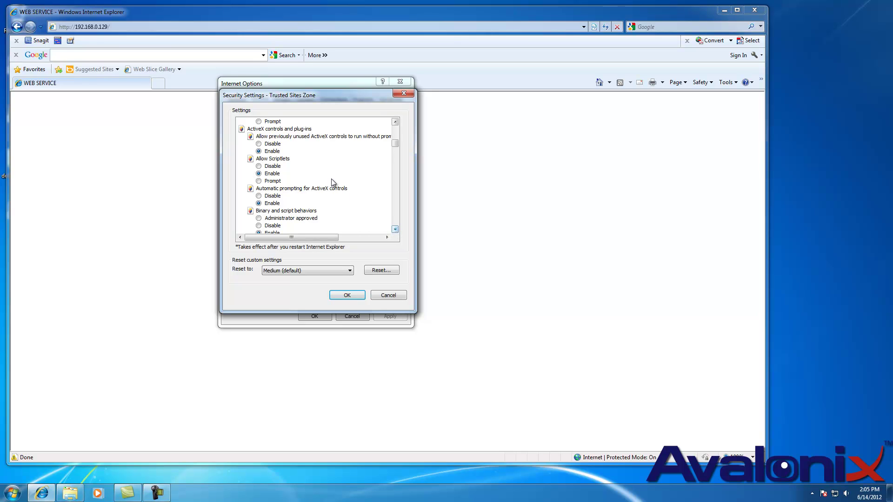
pyautogui.scroll(1, 282, 161)
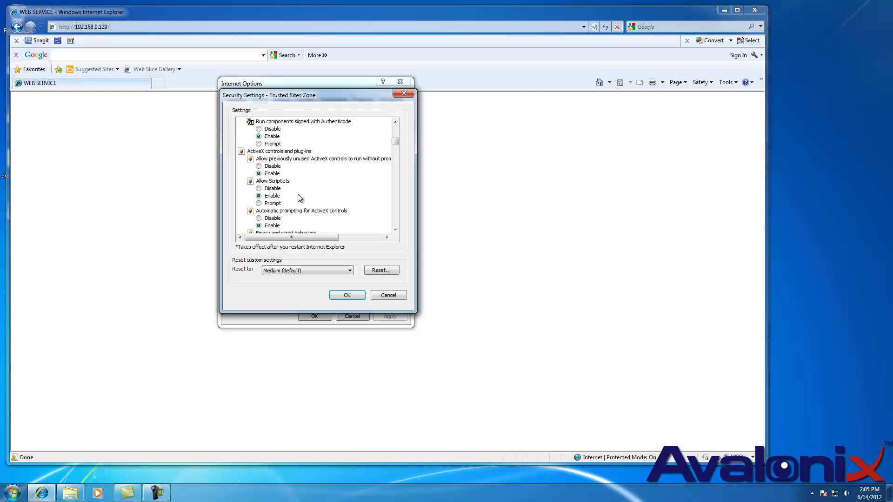
pyautogui.scroll(-1, 297, 199)
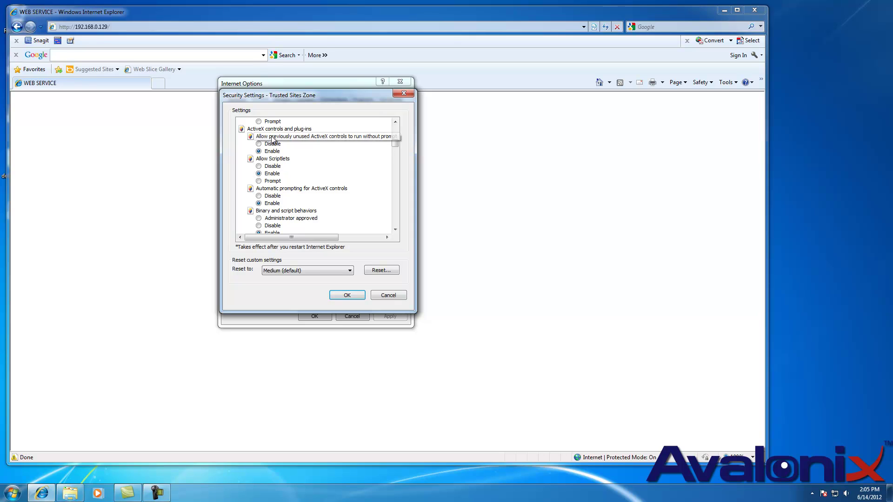
pyautogui.scroll(2, 273, 140)
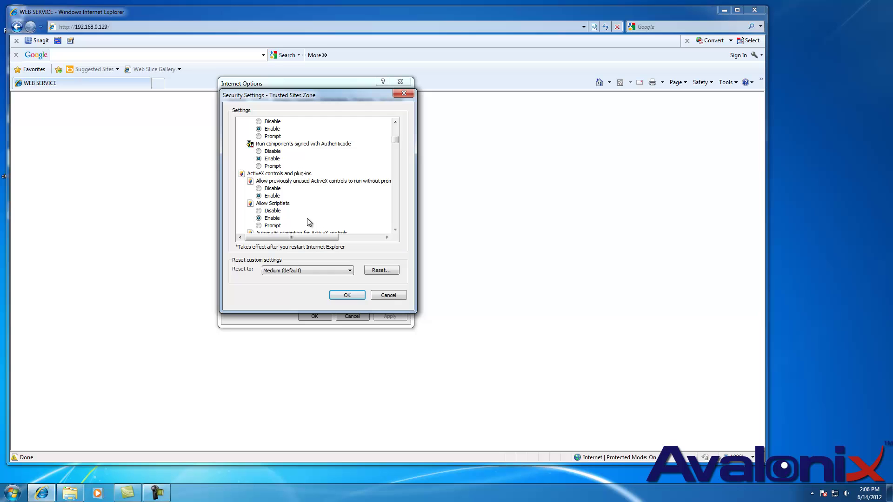
pyautogui.click(396, 230)
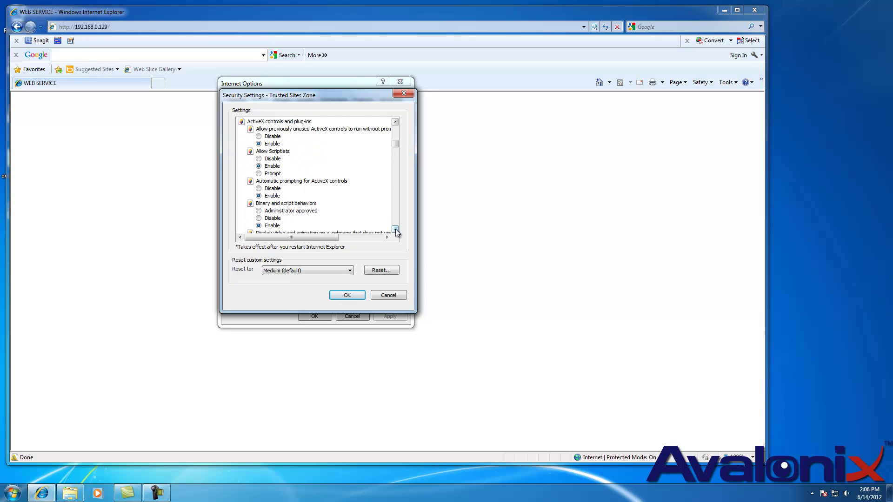
pyautogui.moveTo(396, 230); pyautogui.dragTo(396, 230)
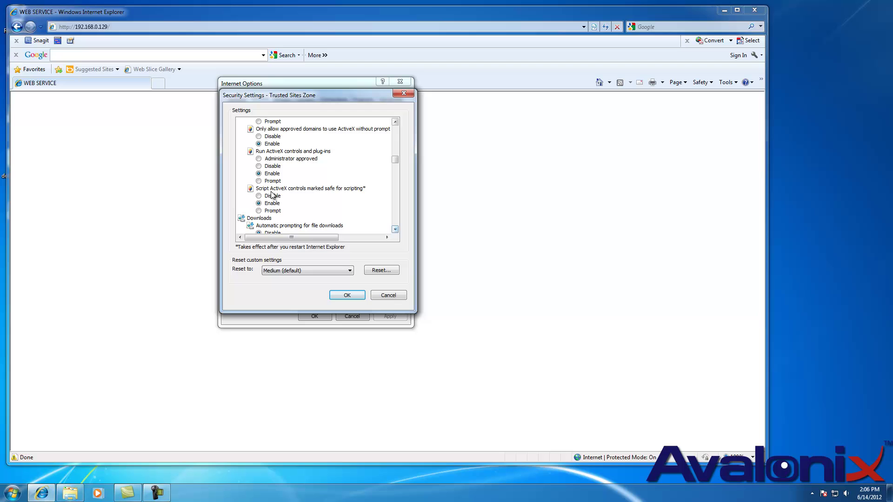
pyautogui.click(355, 297)
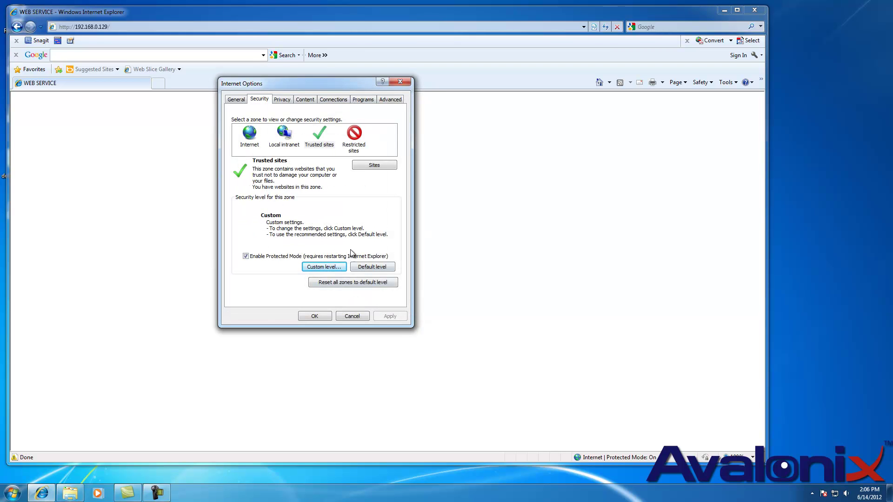
# Apply Internet Options, reload 192.168.0.129, and allow the player file to be replaced
pyautogui.click(315, 316)
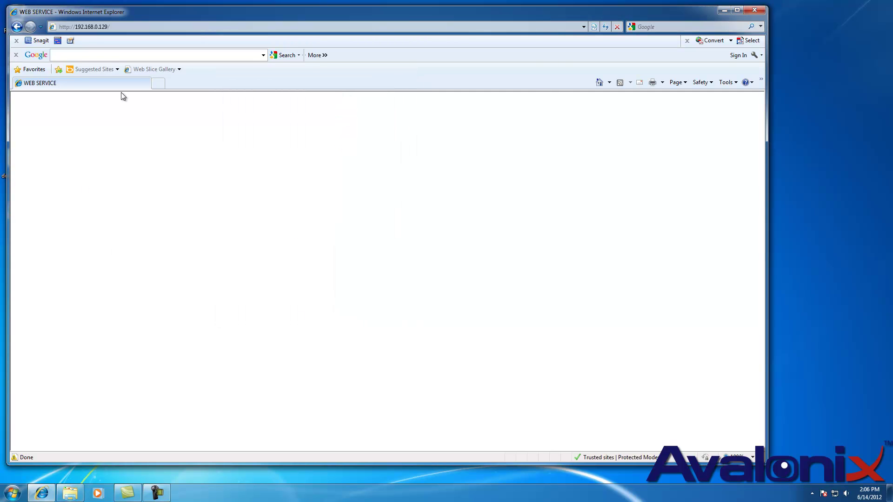
pyautogui.click(144, 26)
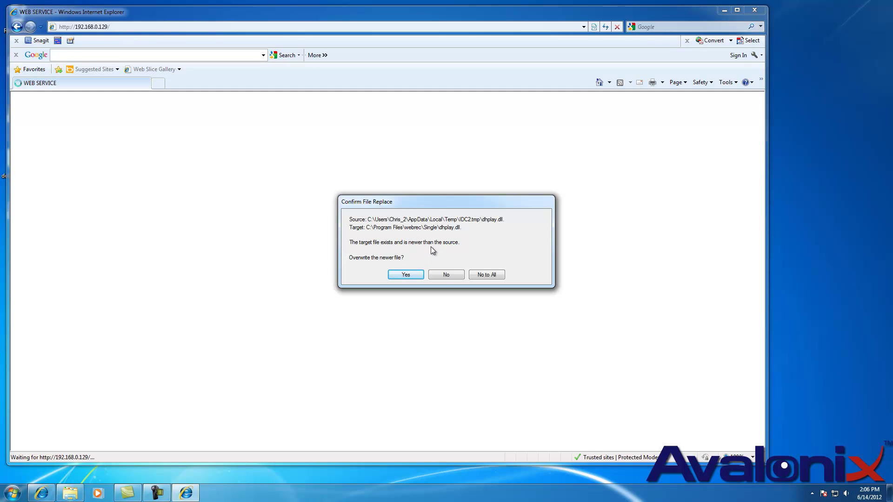
pyautogui.click(405, 276)
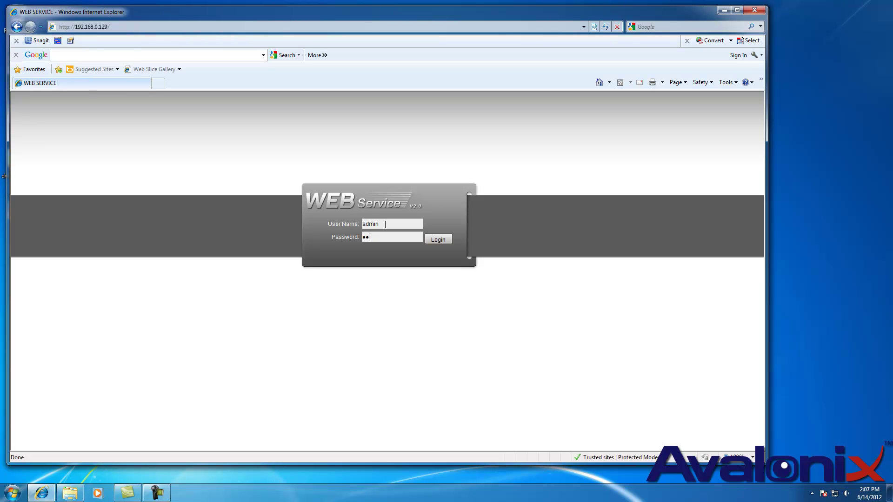
# Log in and show the Front View Right camera live on its Extra Stream
pyautogui.click(433, 242)
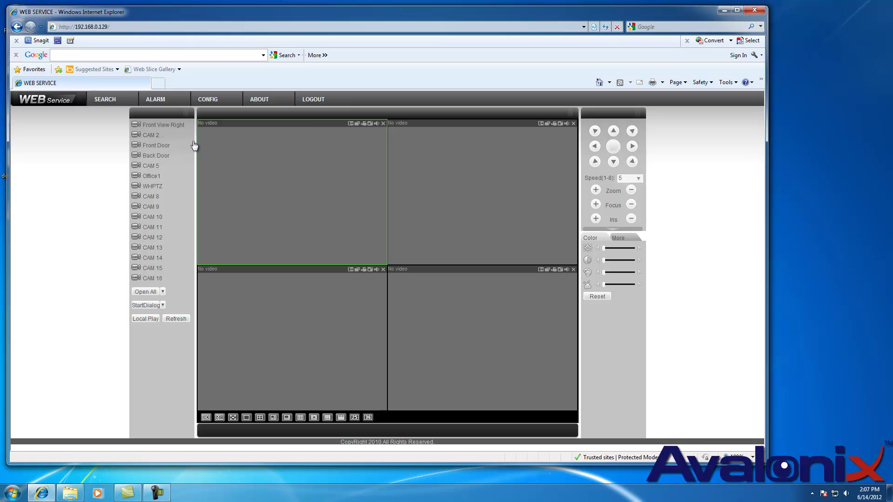
pyautogui.doubleClick(164, 126)
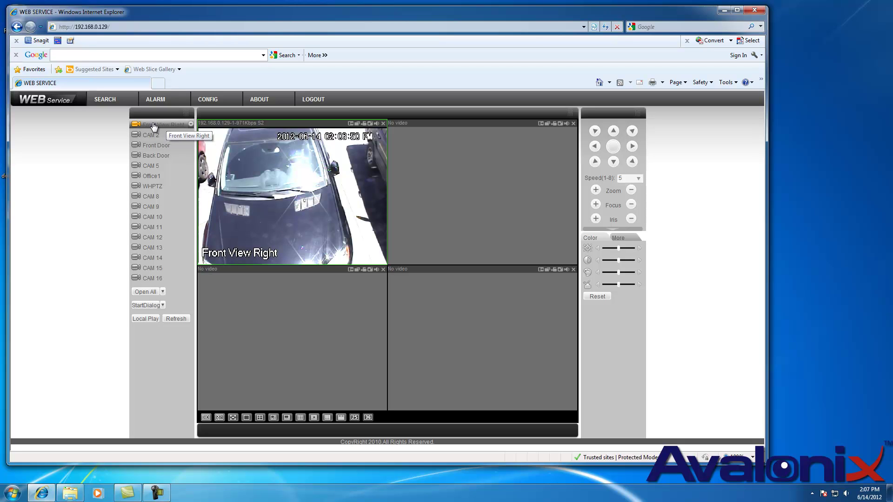
pyautogui.click(192, 124)
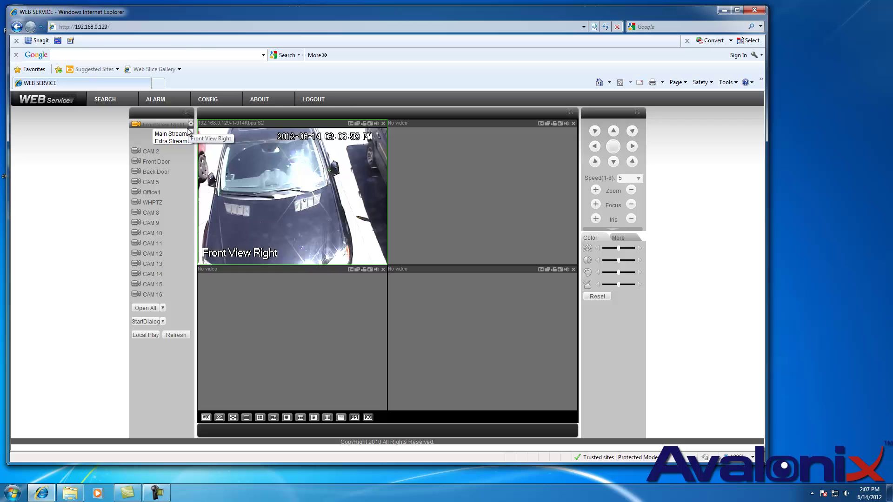
pyautogui.click(176, 142)
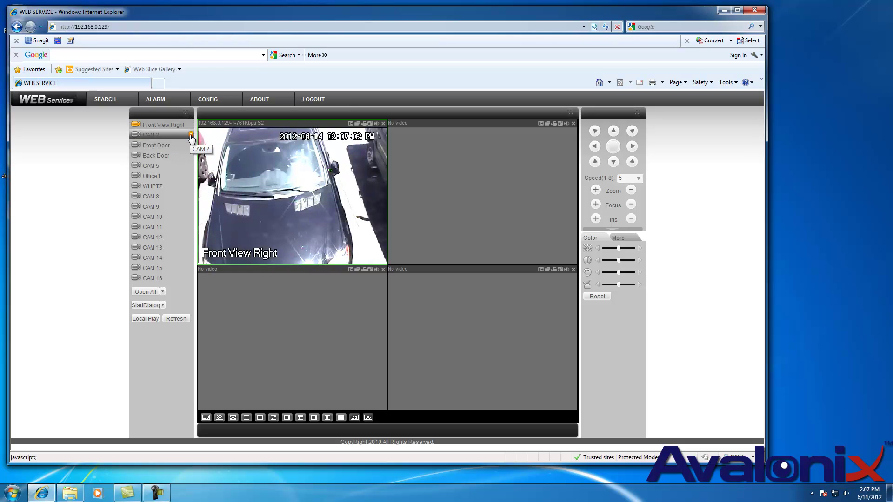
# Play CAM 2 on its Extra Stream, then log out of the Web Service
pyautogui.click(191, 135)
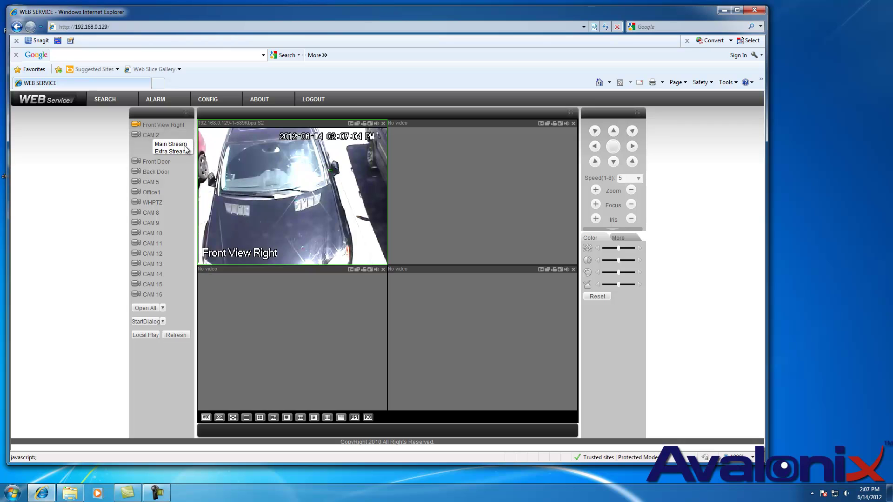
pyautogui.click(180, 155)
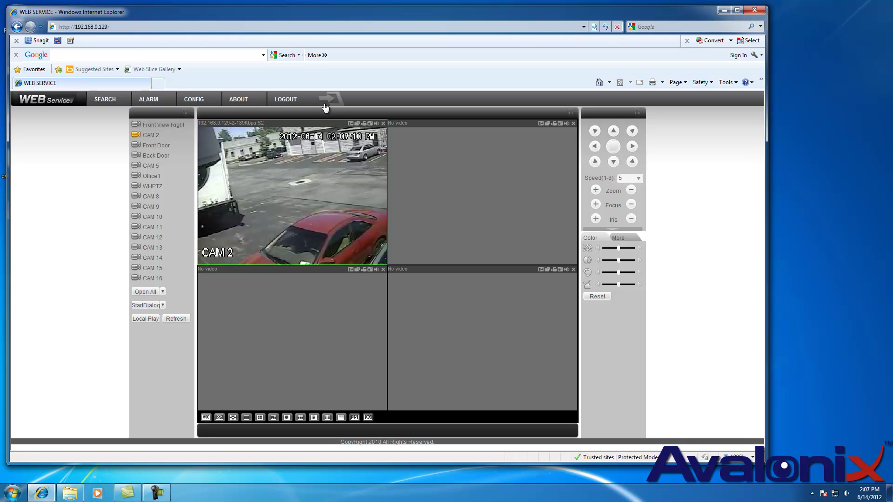
pyautogui.click(289, 100)
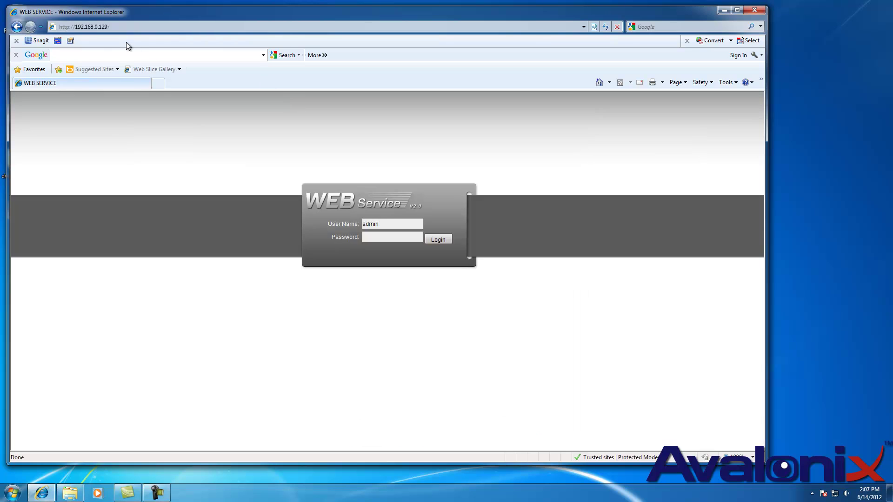
pyautogui.press('alt')
pyautogui.click(102, 40)
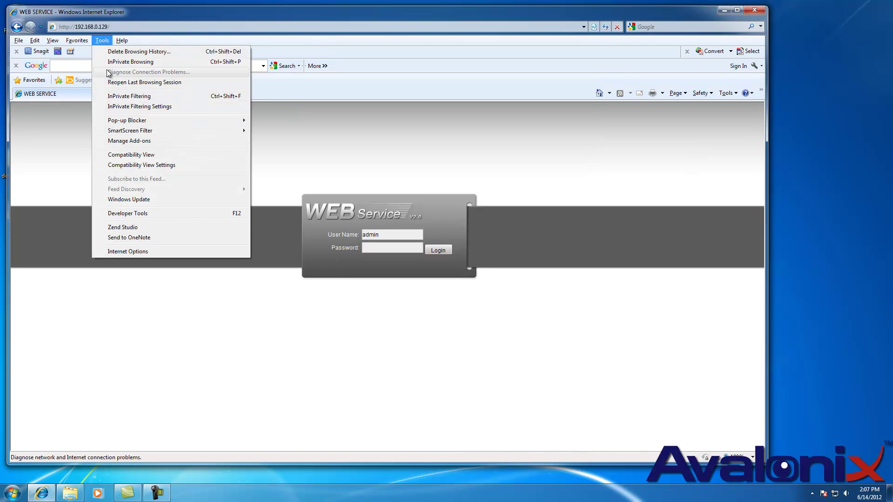
pyautogui.click(124, 251)
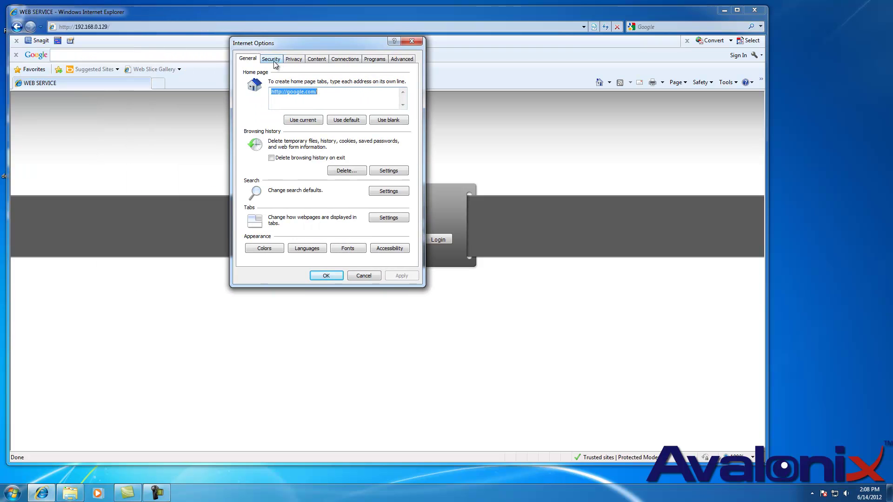
pyautogui.click(271, 59)
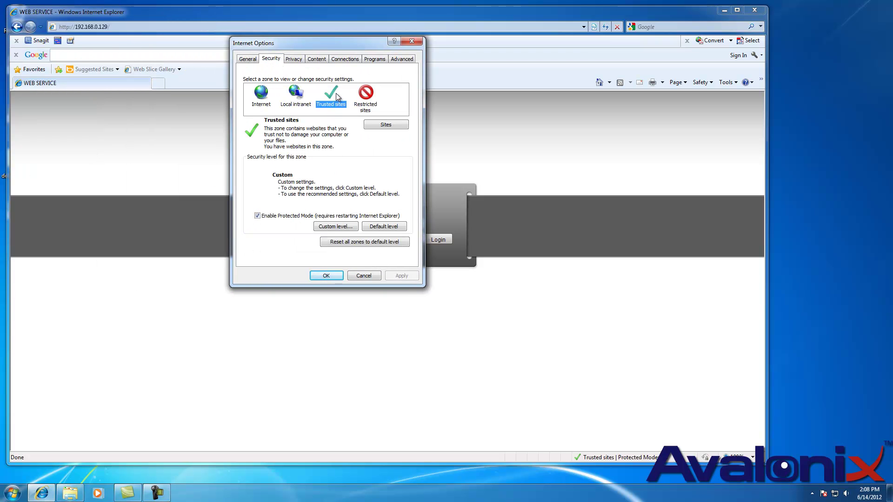
pyautogui.click(385, 124)
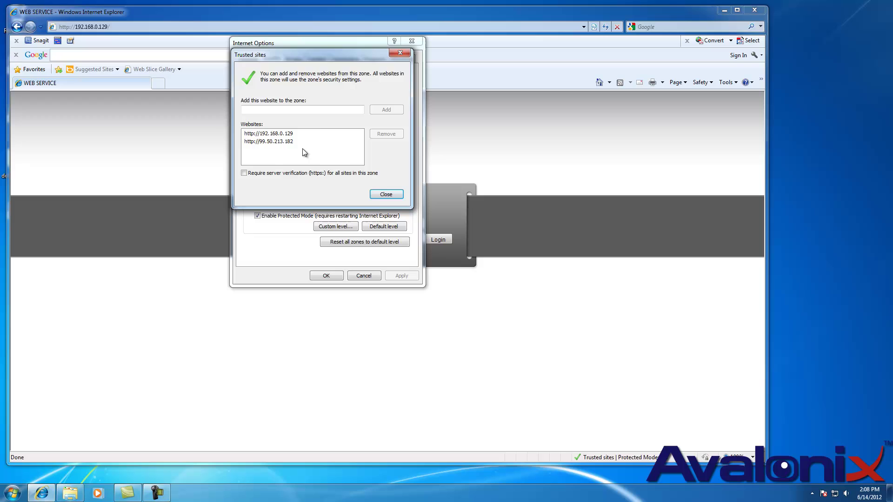
pyautogui.click(386, 194)
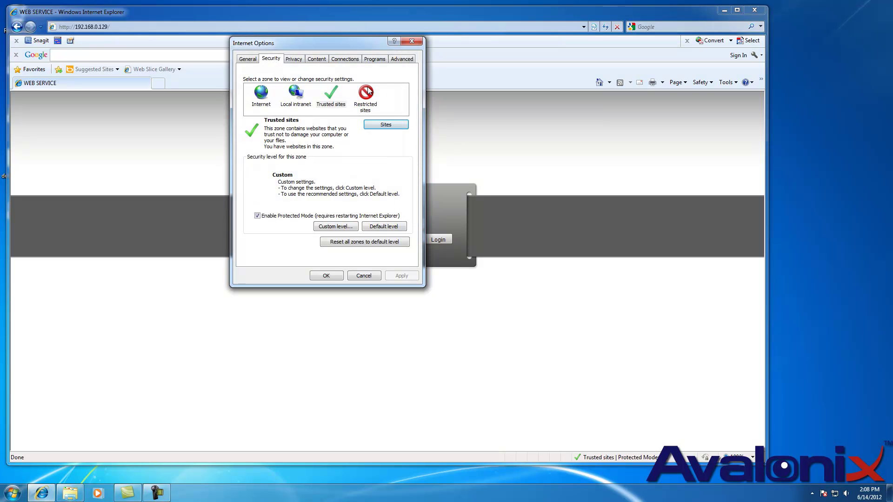
# Open the Trusted sites Custom level settings at the ActiveX controls and plug-ins section
pyautogui.click(333, 97)
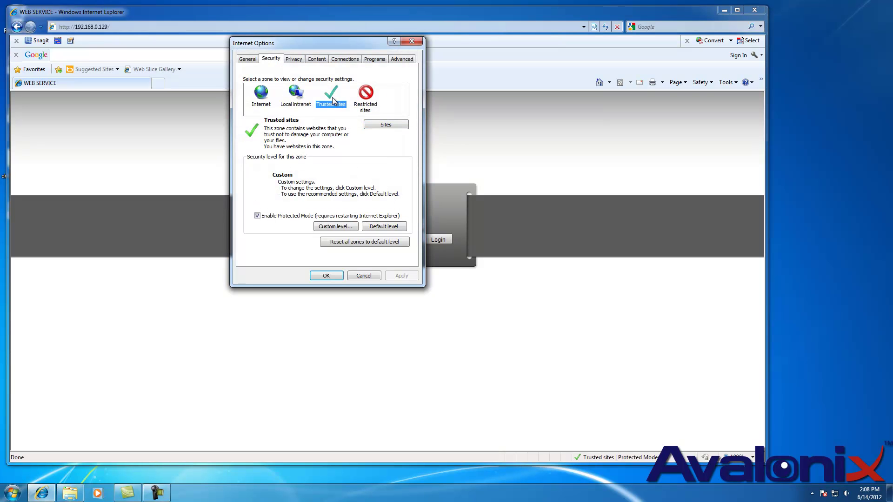
pyautogui.click(335, 227)
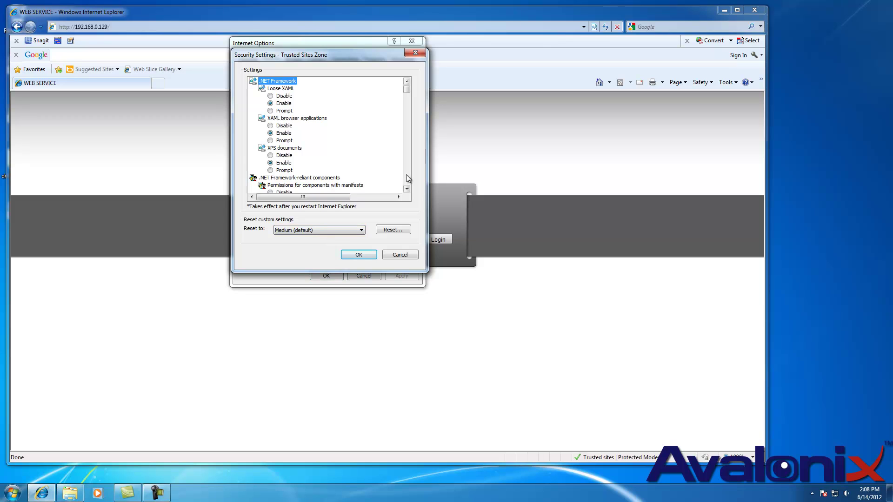
pyautogui.scroll(-5, 409, 192)
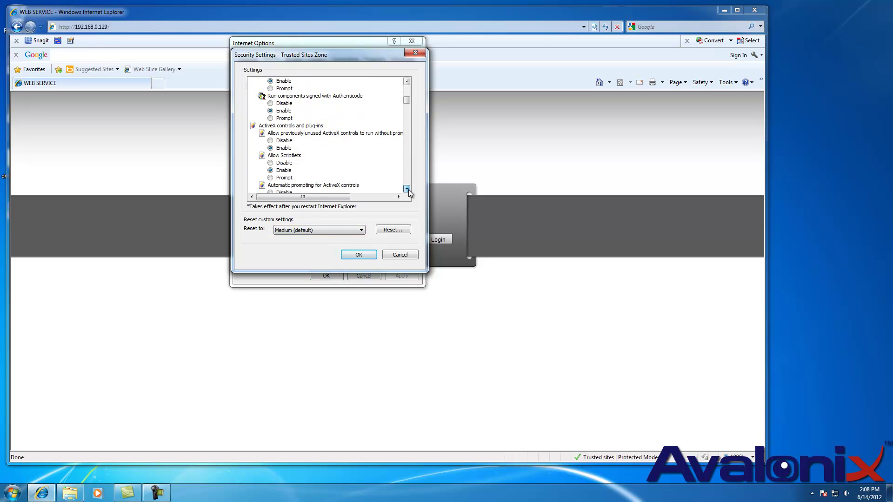
pyautogui.click(284, 111)
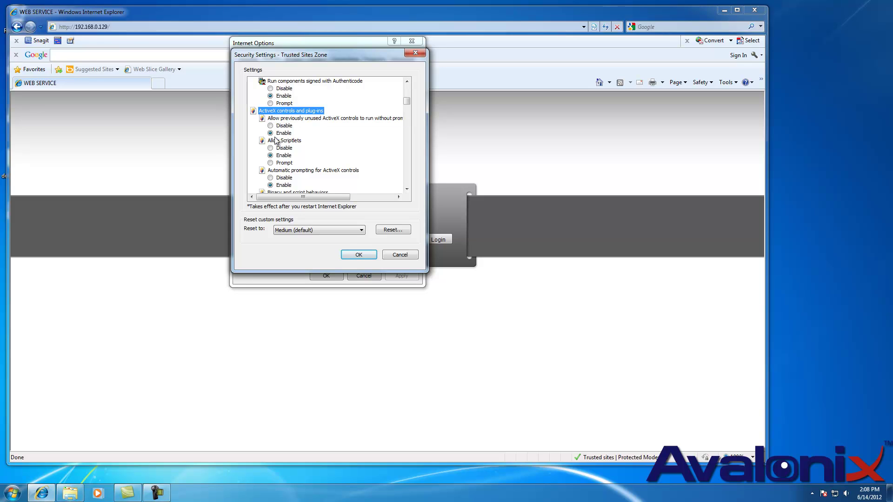
# Step through every ActiveX option to confirm it is enabled, then accept and close Internet Options
pyautogui.click(407, 189)
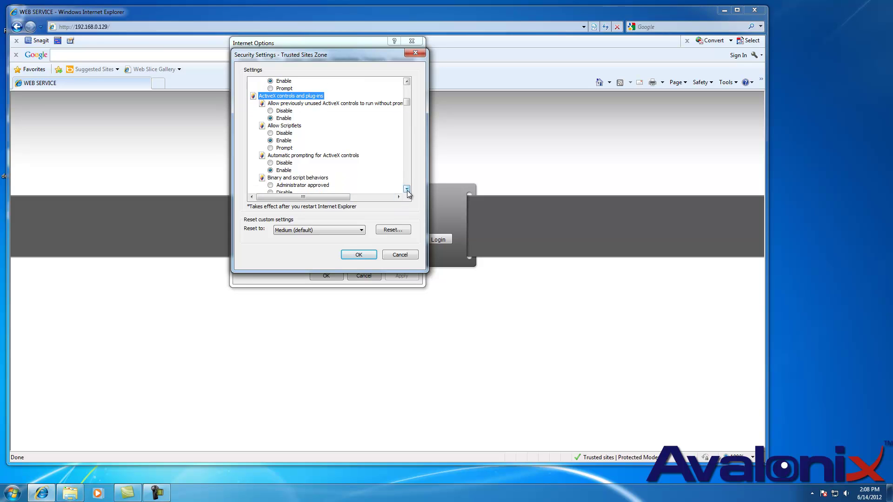
pyautogui.click(406, 189)
pyautogui.click(407, 189)
pyautogui.click(407, 188)
pyautogui.click(407, 189)
pyautogui.click(407, 189)
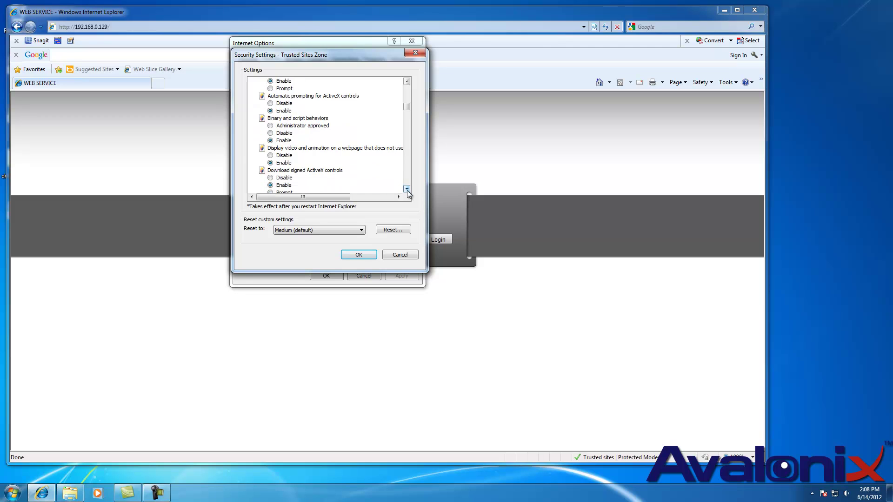
pyautogui.click(407, 188)
pyautogui.click(407, 189)
pyautogui.click(407, 189)
pyautogui.click(407, 189)
pyautogui.click(407, 189)
pyautogui.click(407, 189)
pyautogui.click(406, 189)
pyautogui.click(407, 188)
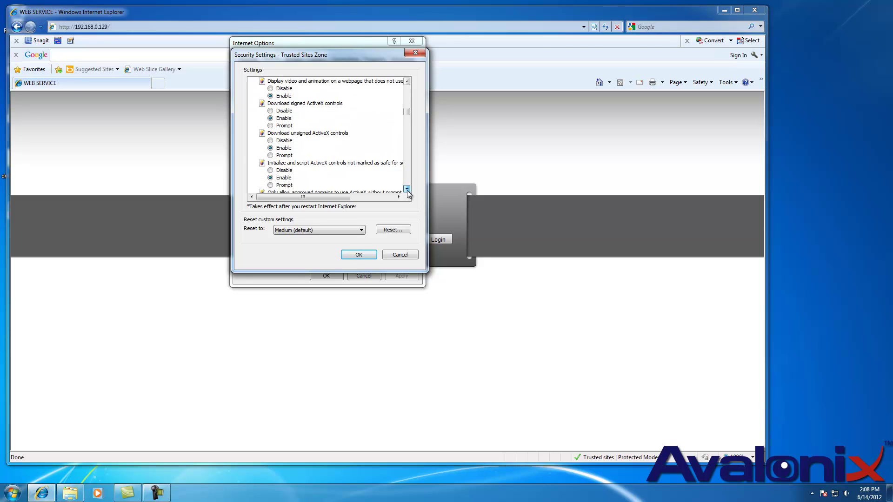
pyautogui.click(407, 189)
pyautogui.click(407, 188)
pyautogui.click(407, 189)
pyautogui.click(407, 189)
pyautogui.click(407, 188)
pyautogui.click(407, 189)
pyautogui.click(407, 188)
pyautogui.click(407, 188)
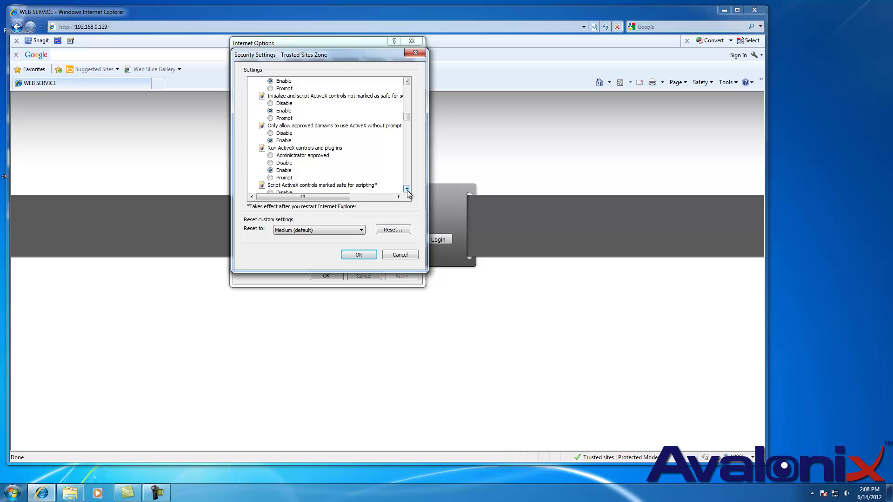
pyautogui.click(407, 189)
pyautogui.click(407, 188)
pyautogui.click(407, 189)
pyautogui.click(407, 189)
pyautogui.click(407, 189)
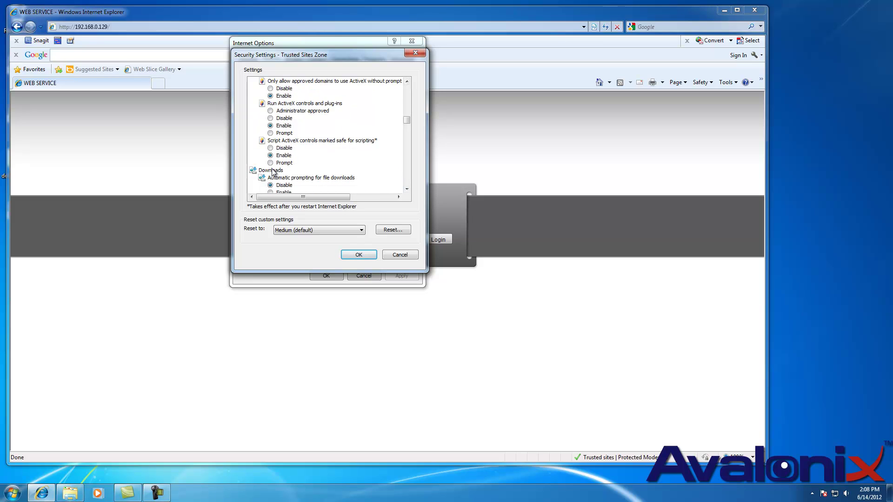
pyautogui.click(367, 255)
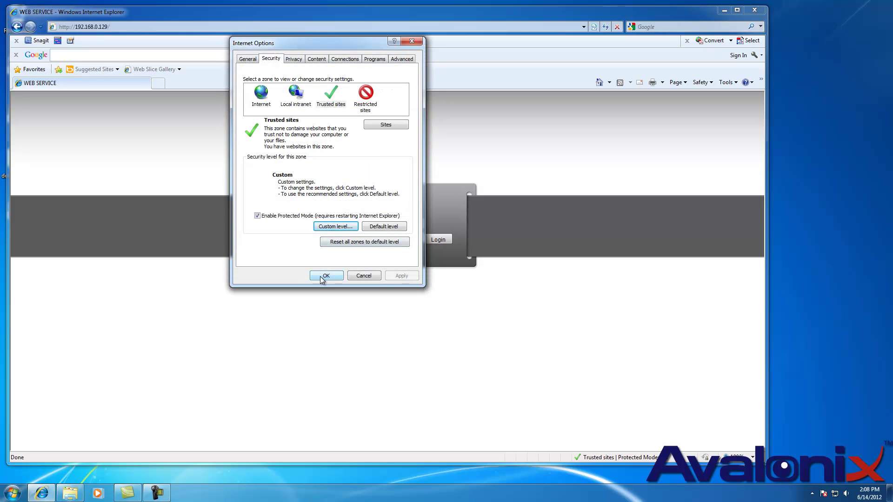
pyautogui.click(326, 276)
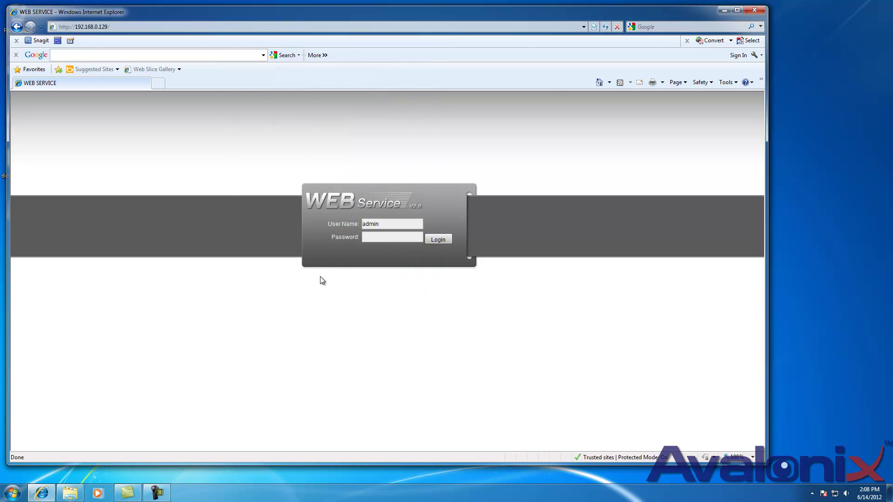